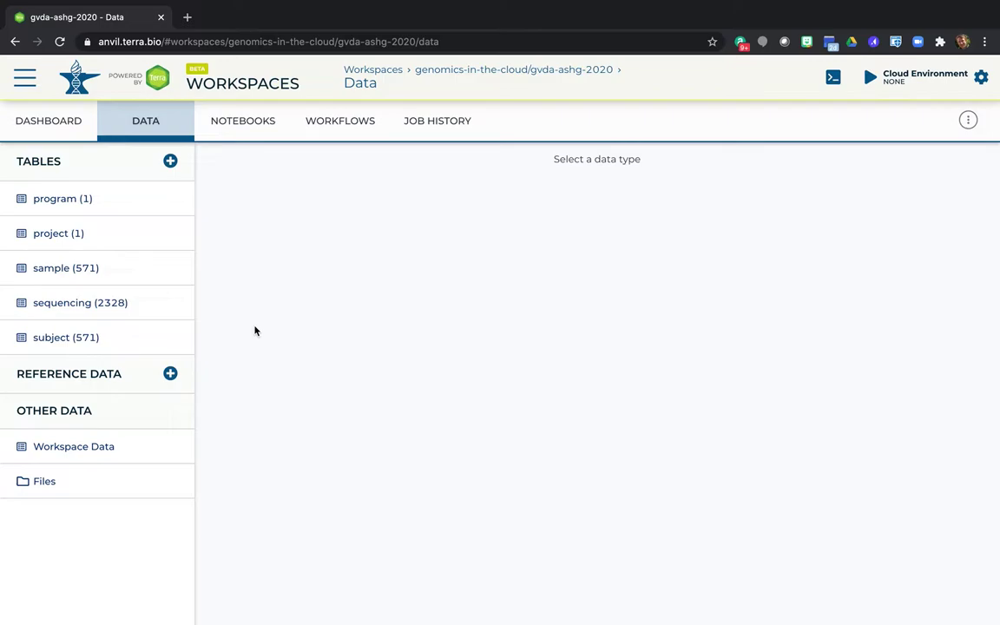
Step: Open the sequencing table and sort its rows by data_format in descending order
{"action": "left_click", "coordinate": [89, 306]}
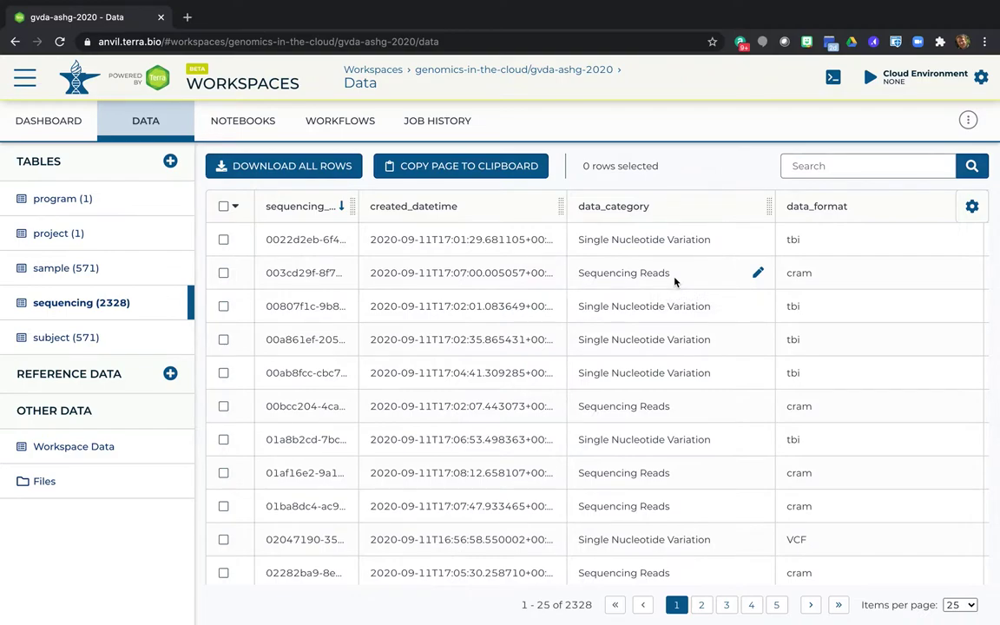
{"action": "scroll", "coordinate": [675, 280], "scroll_direction": "right", "scroll_amount": 5}
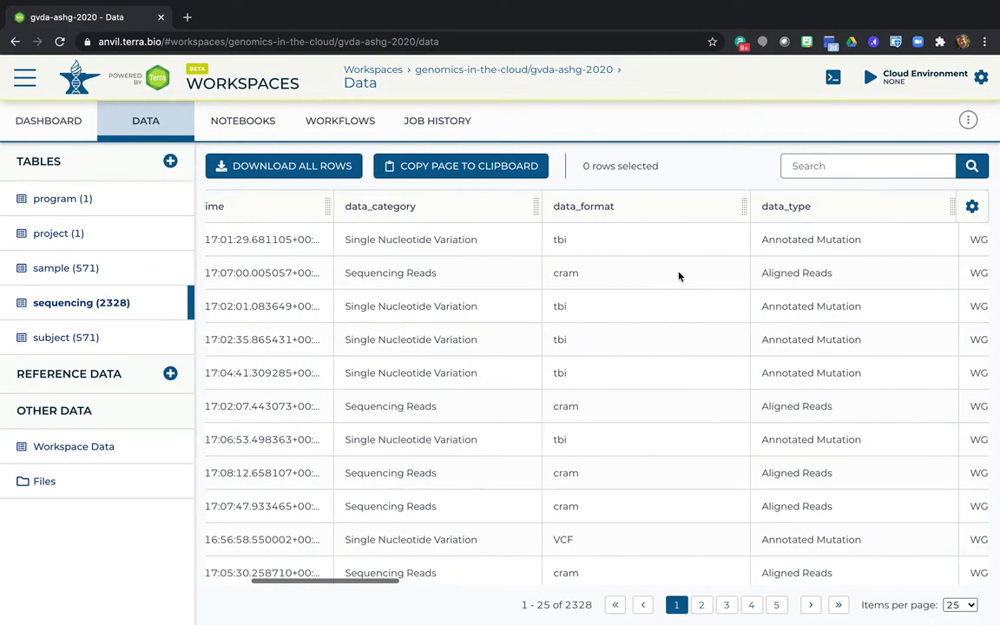
{"action": "left_click", "coordinate": [676, 211]}
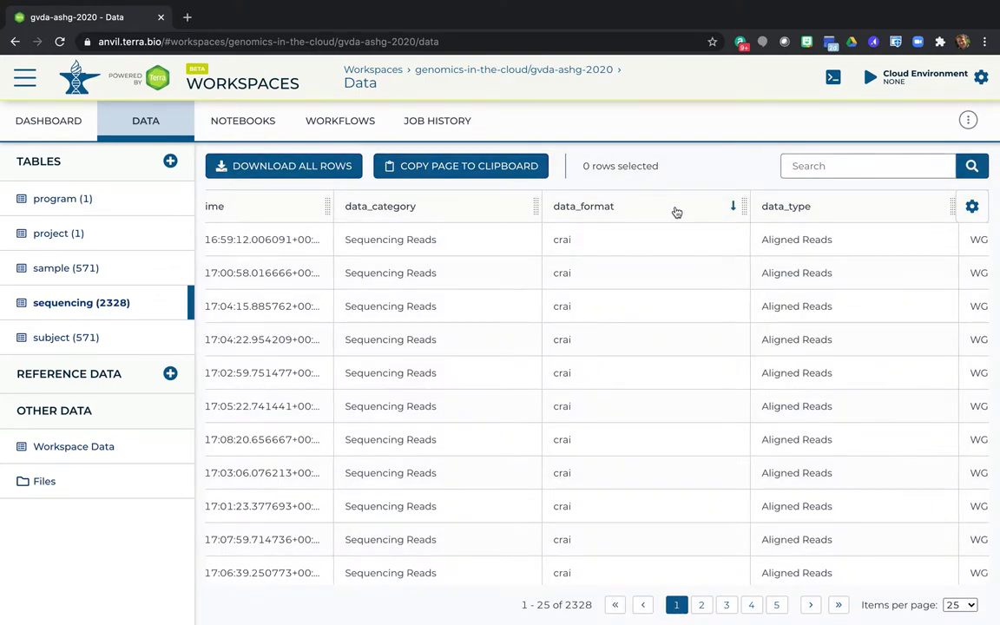
{"action": "left_click", "coordinate": [677, 211]}
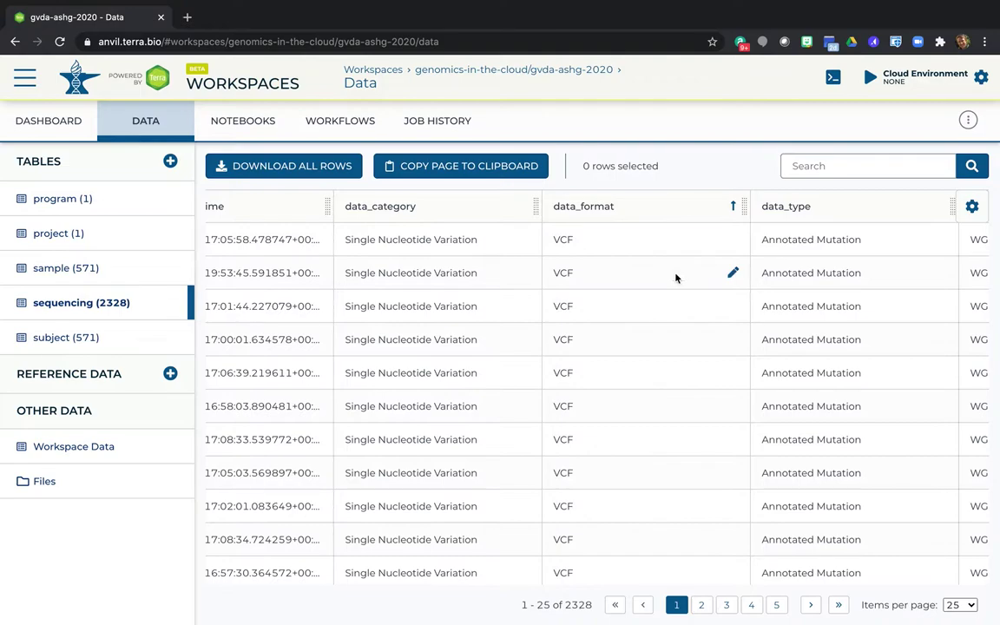
Step: Examine the file_name column of the VCF rows and highlight the g.vcf extension in the HG03300 file name
{"action": "scroll", "coordinate": [676, 277], "scroll_direction": "right", "scroll_amount": 5}
{"action": "scroll", "coordinate": [676, 278], "scroll_direction": "right", "scroll_amount": 5}
{"action": "left_click_drag", "start_coordinate": [764, 307], "coordinate": [788, 310]}
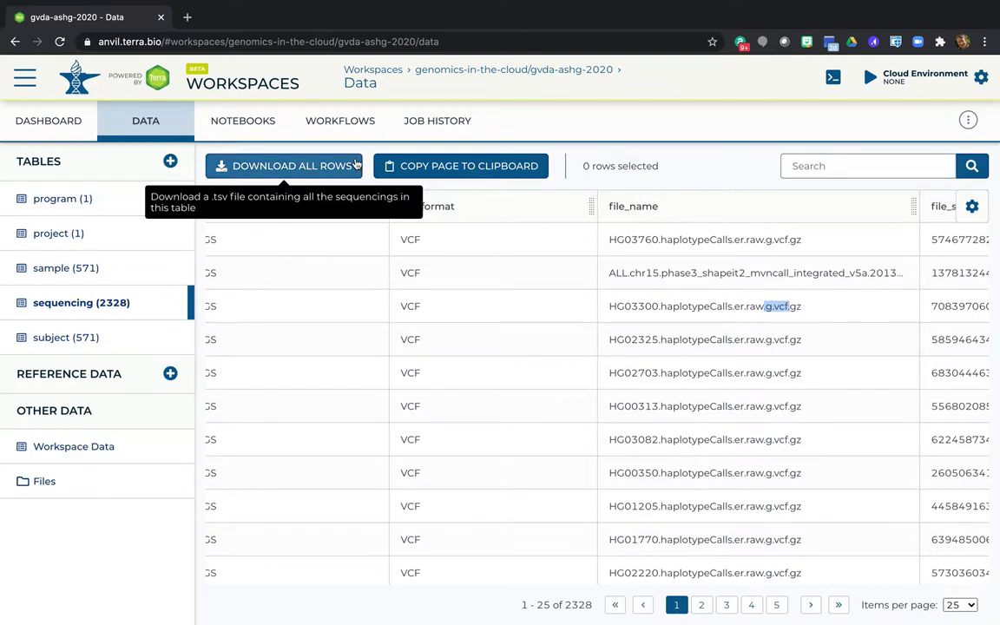
Step: Start finding a workflow for the workspace and switch to Dockstore to browse additional WDL workflows
{"action": "left_click", "coordinate": [338, 123]}
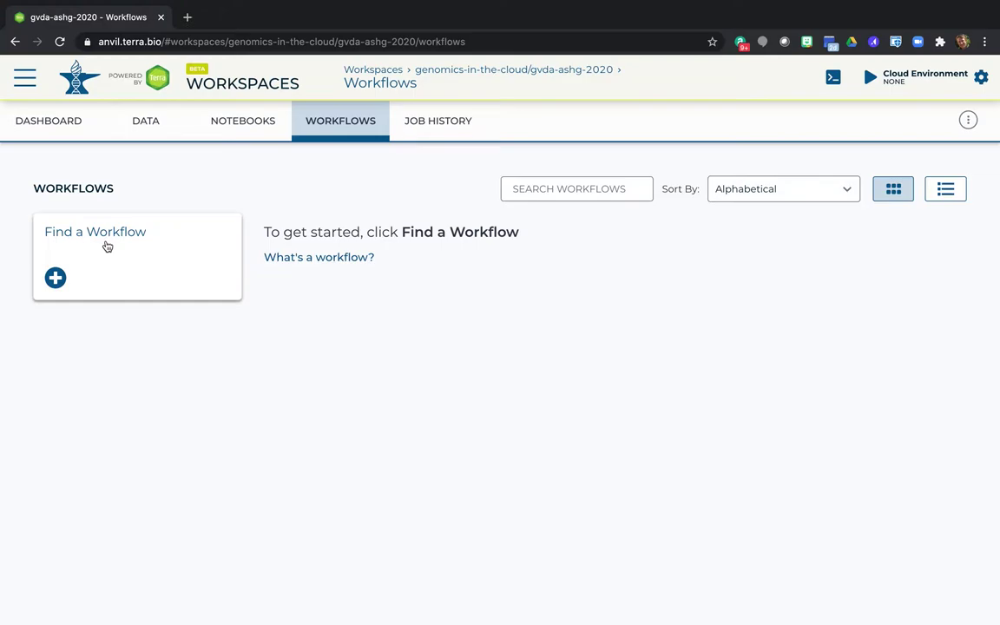
{"action": "left_click", "coordinate": [57, 277]}
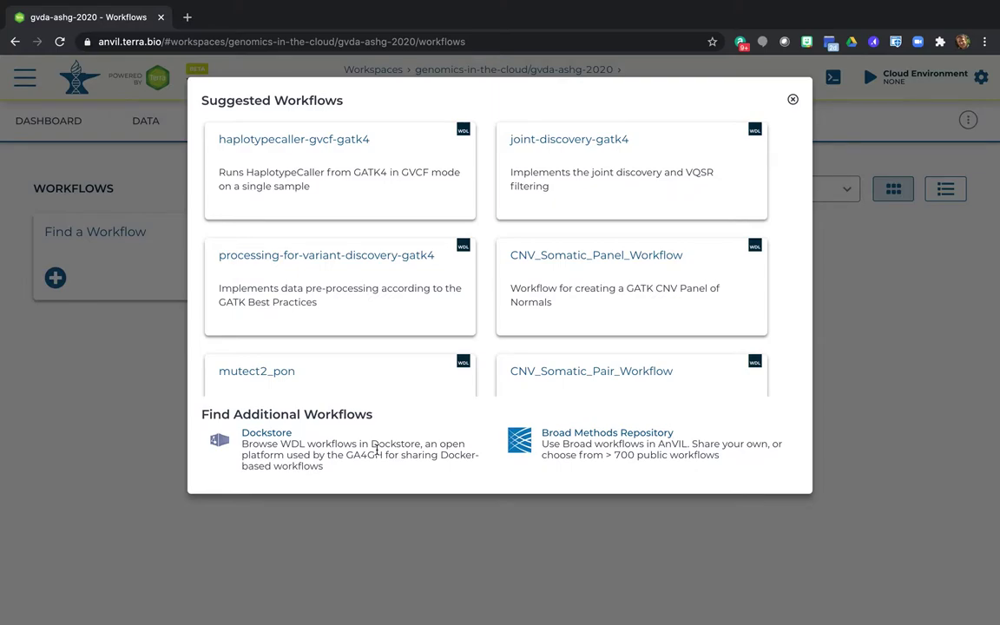
{"action": "left_click", "coordinate": [271, 434]}
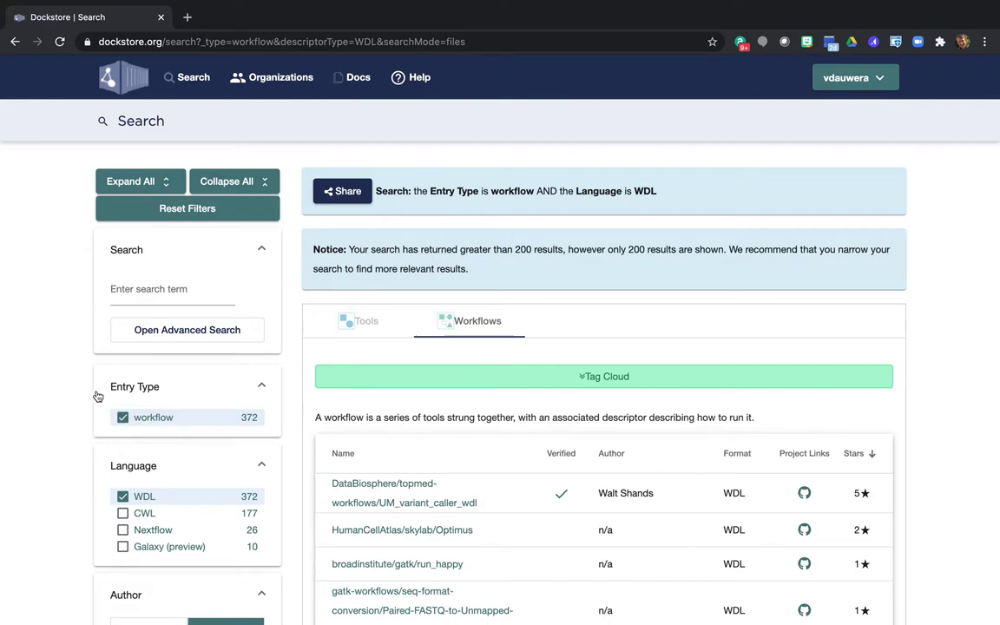
Step: Search the WDL workflows for "joint genotyping"
{"action": "scroll", "coordinate": [79, 465], "scroll_direction": "down", "scroll_amount": 2}
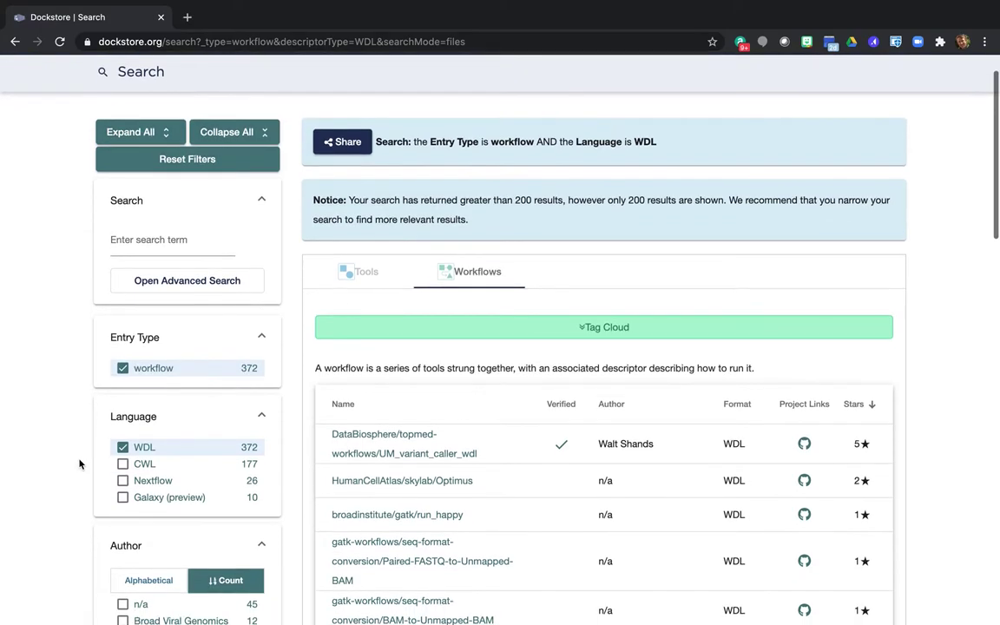
{"action": "scroll", "coordinate": [89, 454], "scroll_direction": "down", "scroll_amount": 1}
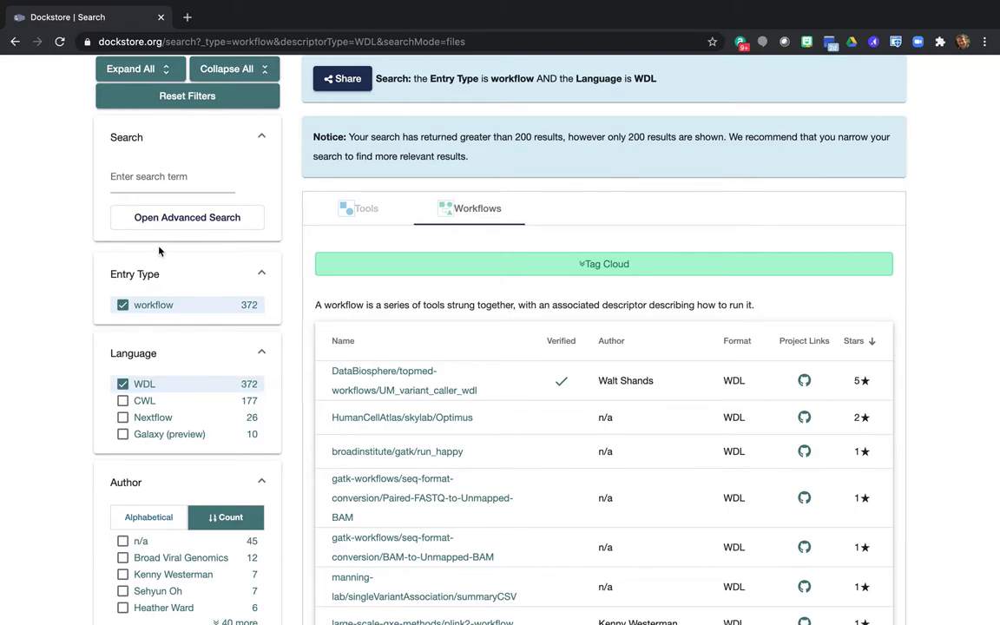
{"action": "left_click", "coordinate": [167, 175]}
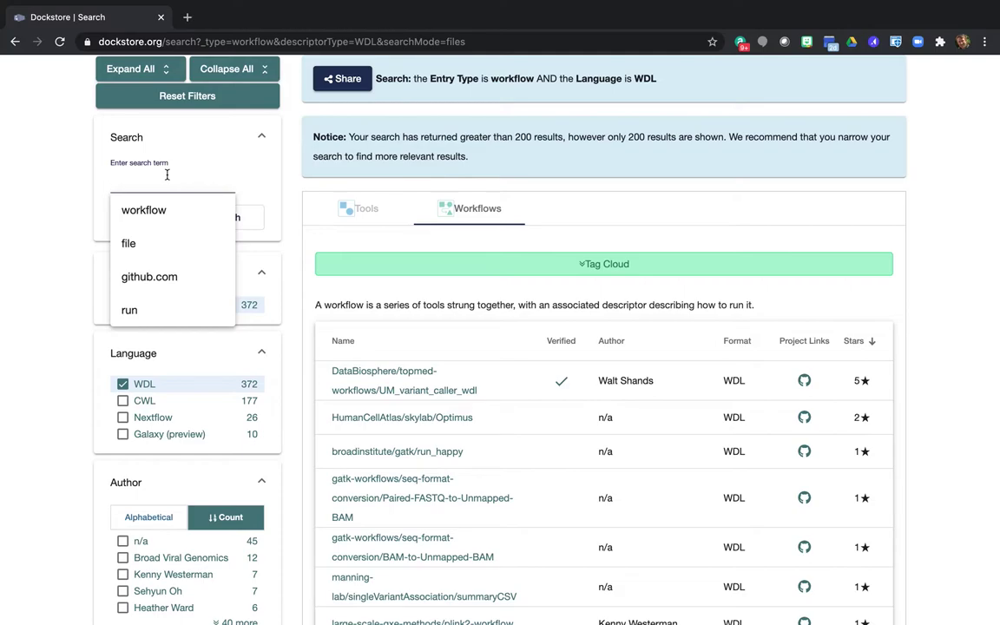
{"action": "type", "text": "joint genotyping"}
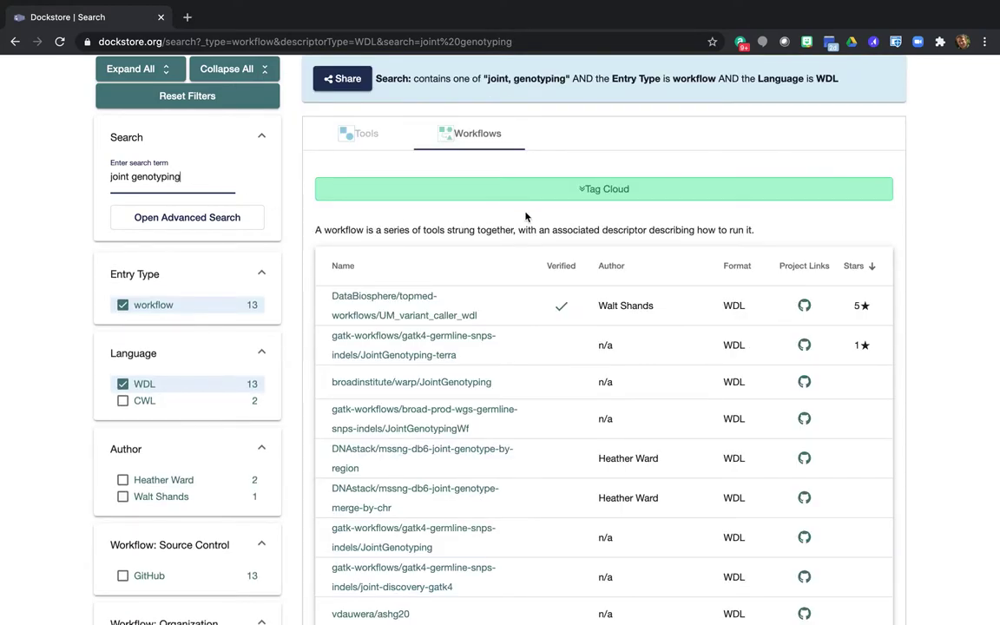
Step: Filter the joint genotyping results to the gatk-workflows organization
{"action": "scroll", "coordinate": [559, 310], "scroll_direction": "down", "scroll_amount": 3}
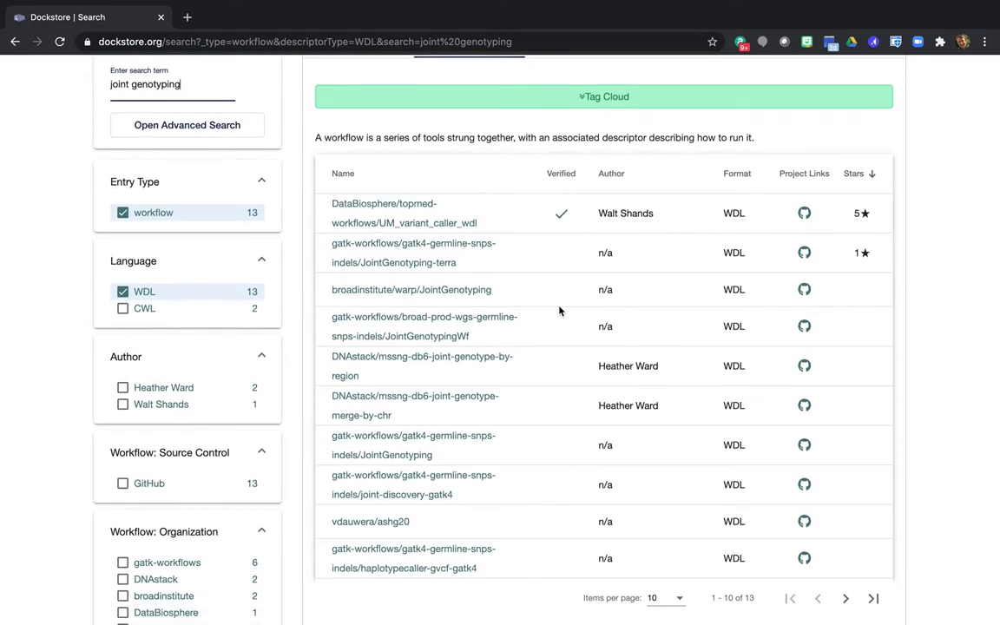
{"action": "scroll", "coordinate": [559, 310], "scroll_direction": "down", "scroll_amount": 3}
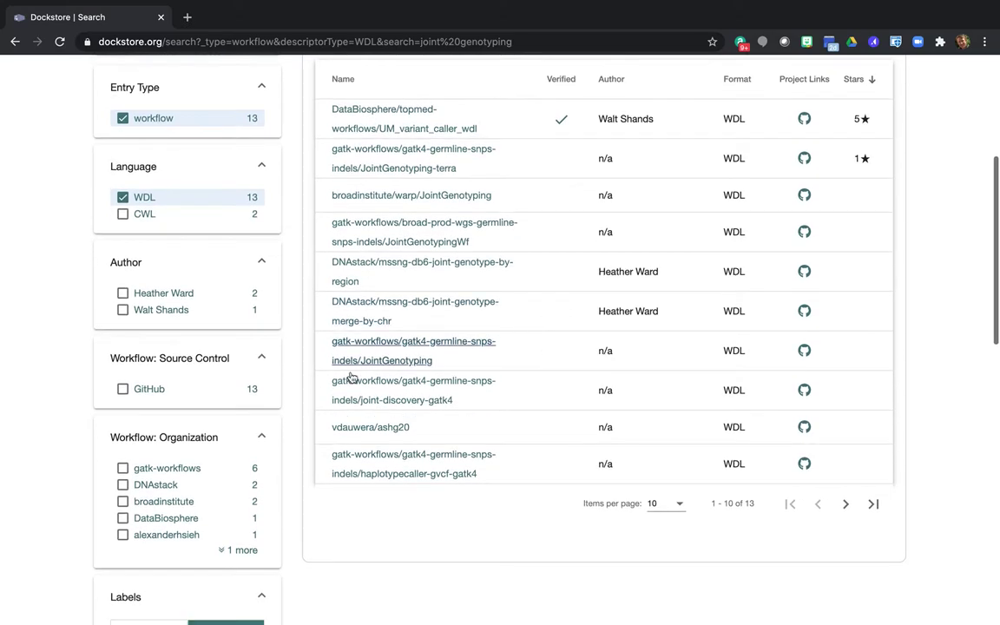
{"action": "scroll", "coordinate": [341, 387], "scroll_direction": "down", "scroll_amount": 2}
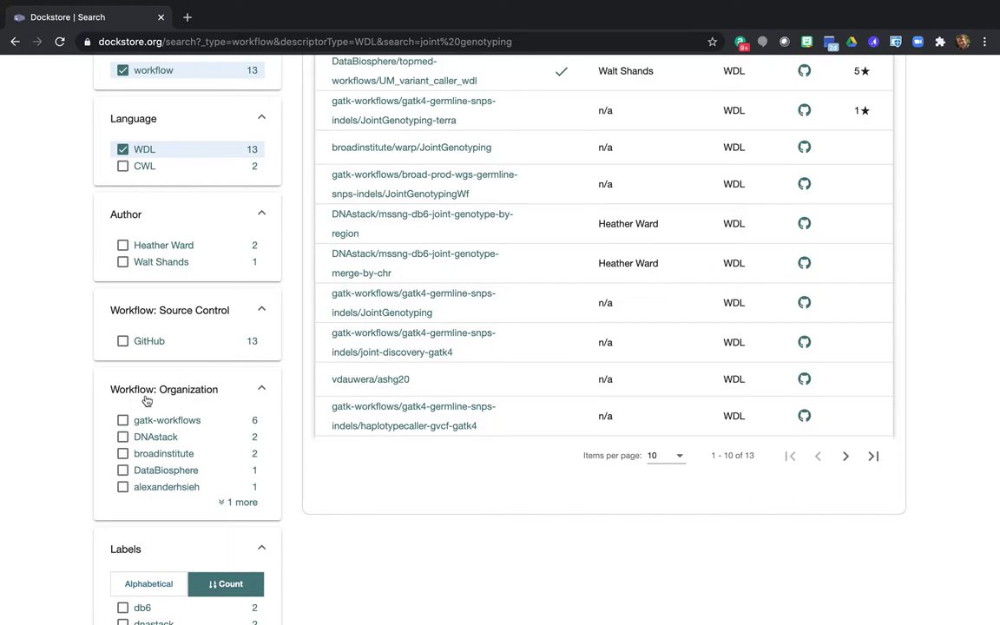
{"action": "left_click", "coordinate": [122, 420]}
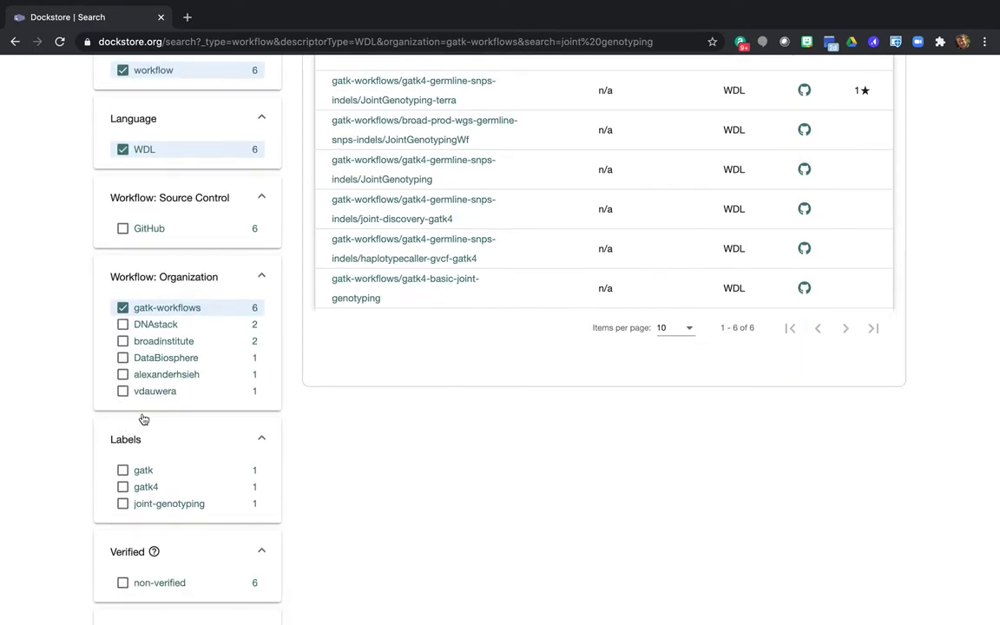
Step: Look through the filtered results and open the gatk-workflows/gatk4-basic-joint-genotyping workflow
{"action": "scroll", "coordinate": [511, 278], "scroll_direction": "up", "scroll_amount": 3}
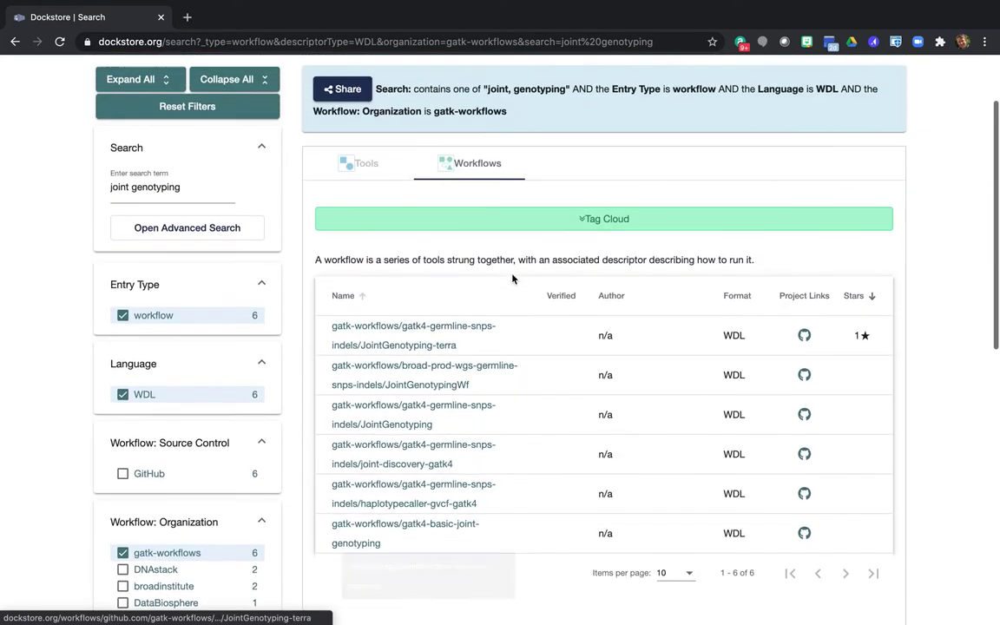
{"action": "scroll", "coordinate": [512, 279], "scroll_direction": "up", "scroll_amount": 1}
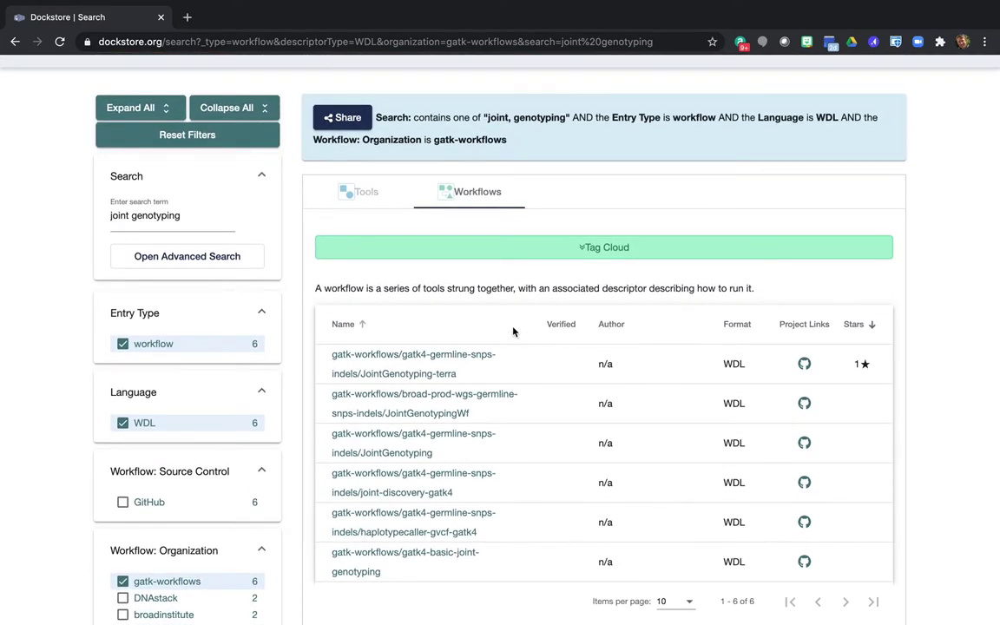
{"action": "scroll", "coordinate": [512, 331], "scroll_direction": "down", "scroll_amount": 1}
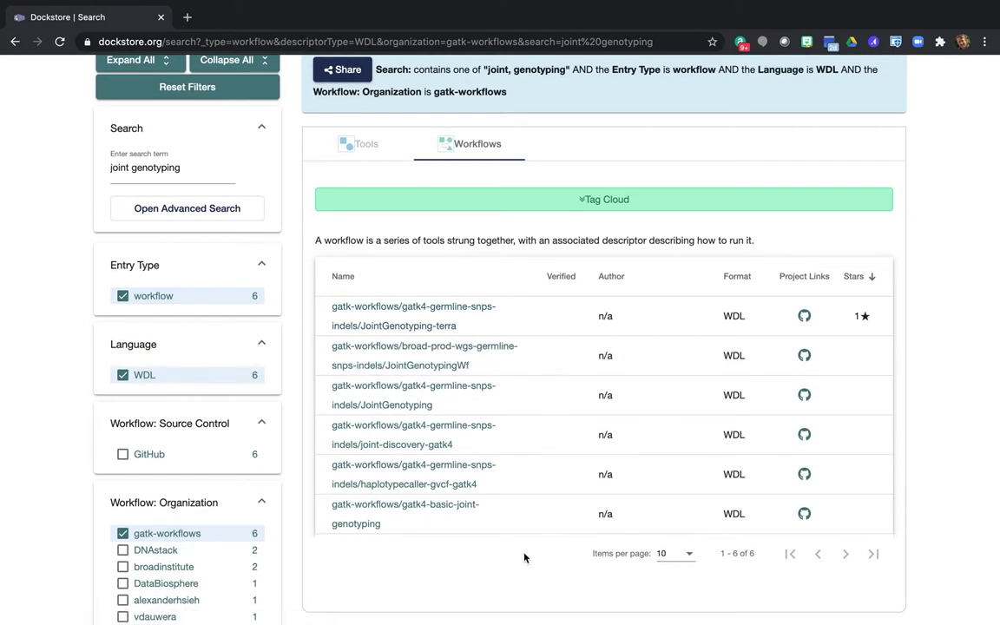
{"action": "scroll", "coordinate": [527, 558], "scroll_direction": "down", "scroll_amount": 1}
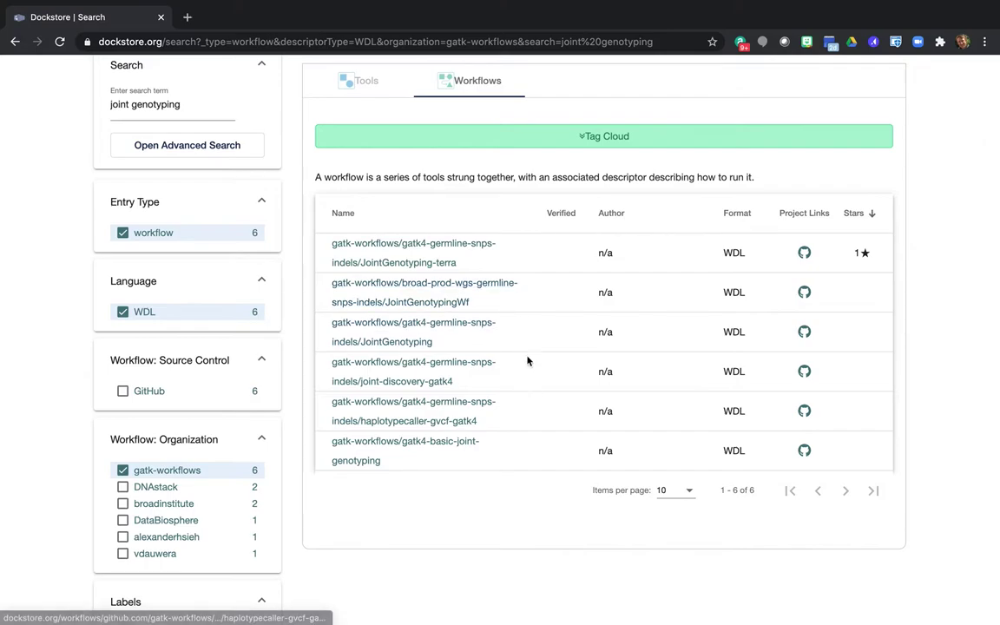
{"action": "scroll", "coordinate": [450, 478], "scroll_direction": "down", "scroll_amount": 1}
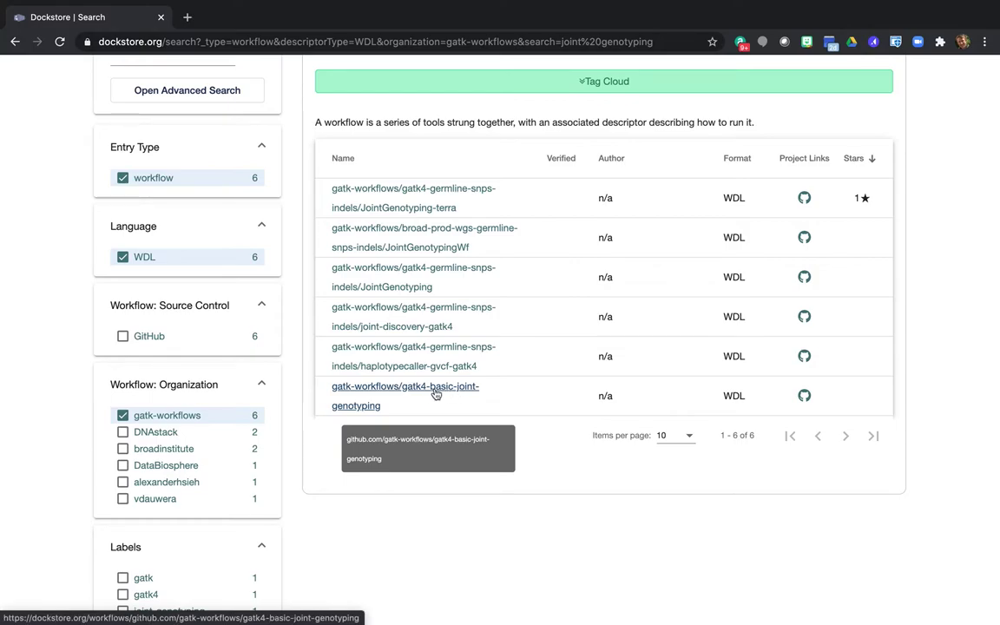
{"action": "left_click", "coordinate": [432, 394]}
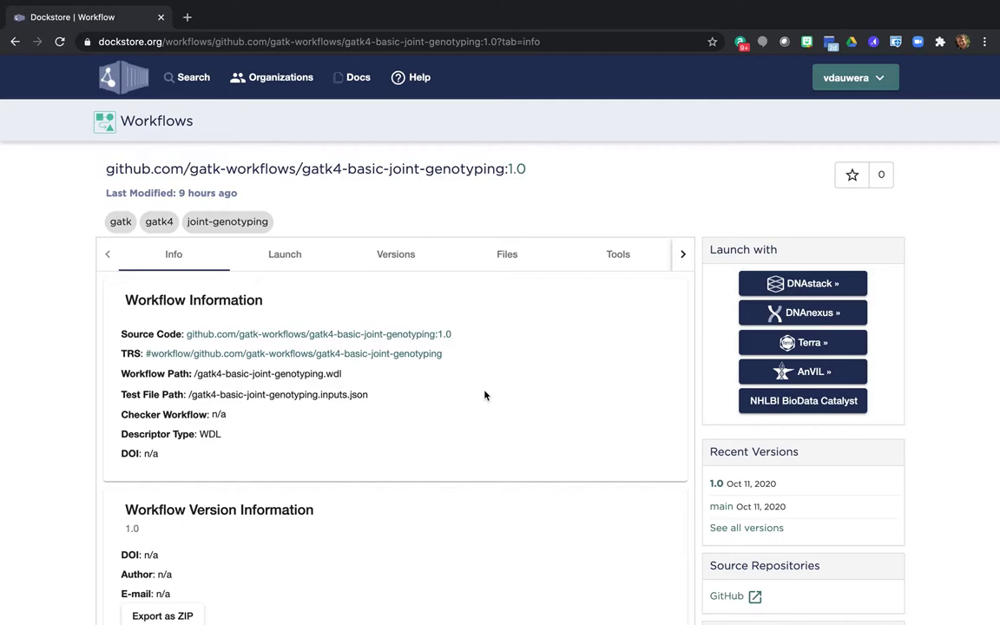
Step: Read the workflow's description, including its required inputs, outputs and pipeline overview
{"action": "scroll", "coordinate": [486, 379], "scroll_direction": "down", "scroll_amount": 1}
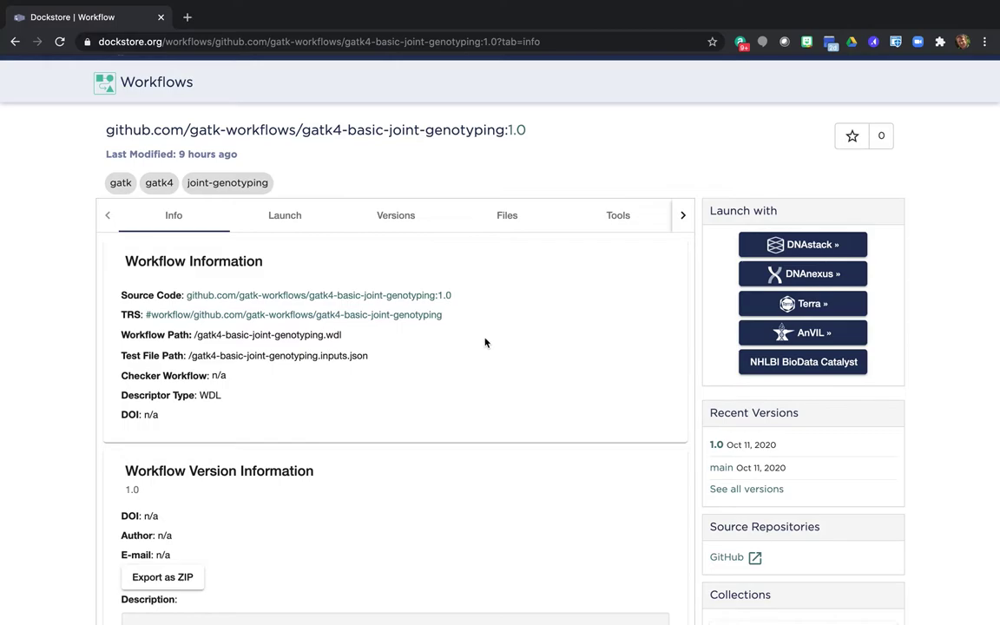
{"action": "scroll", "coordinate": [505, 364], "scroll_direction": "down", "scroll_amount": 6}
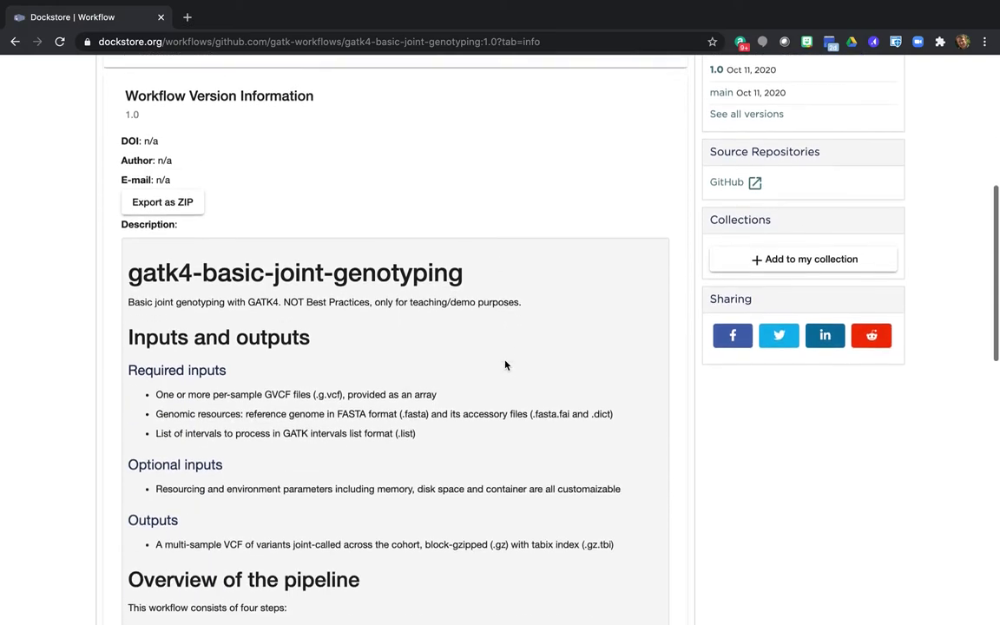
{"action": "scroll", "coordinate": [505, 364], "scroll_direction": "down", "scroll_amount": 3}
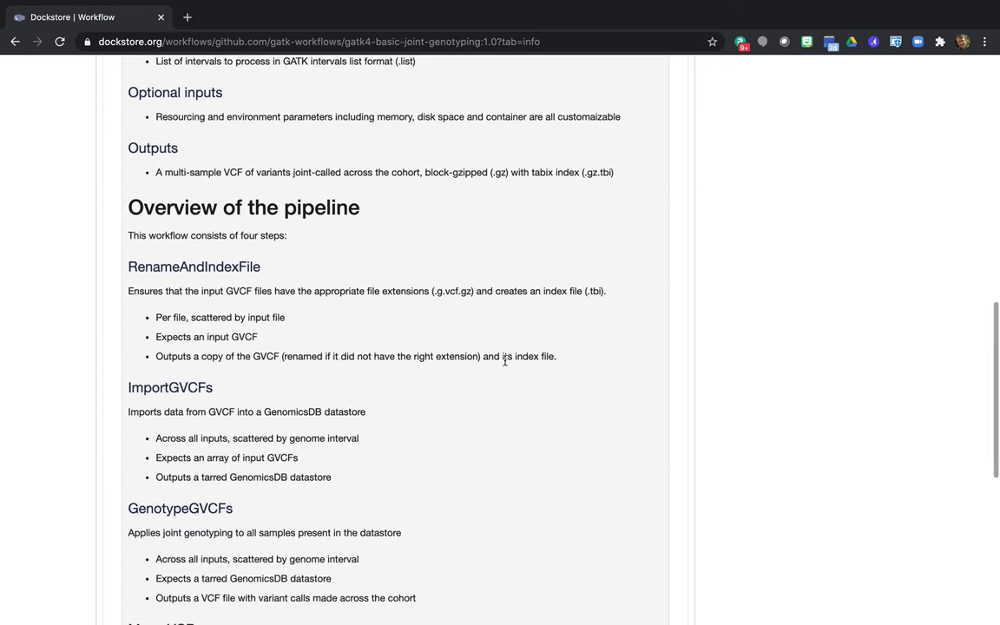
{"action": "scroll", "coordinate": [506, 360], "scroll_direction": "up", "scroll_amount": 1}
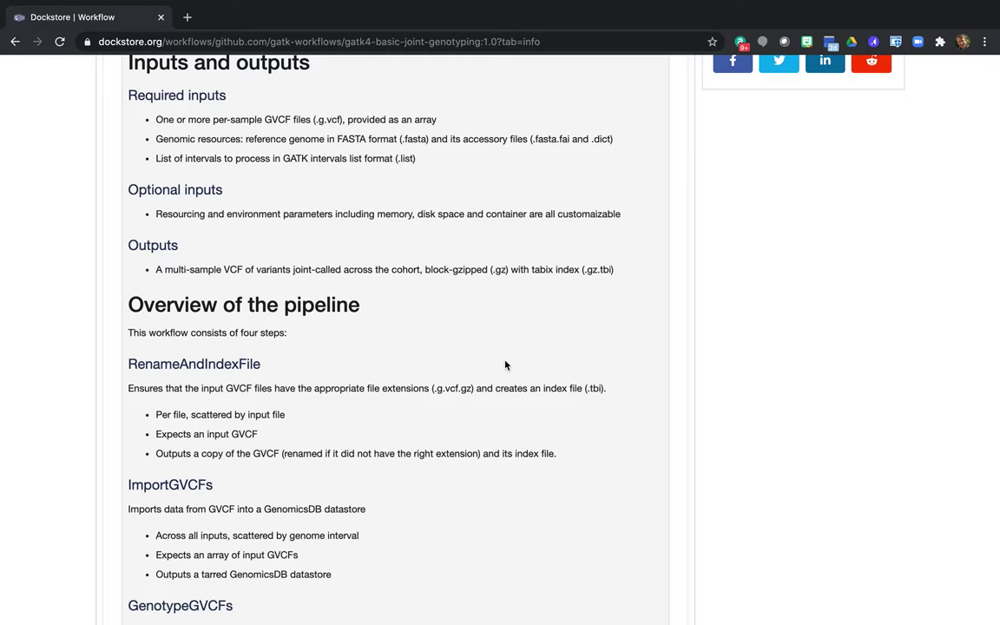
{"action": "scroll", "coordinate": [508, 330], "scroll_direction": "up", "scroll_amount": 10}
{"action": "scroll", "coordinate": [434, 278], "scroll_direction": "up", "scroll_amount": 2}
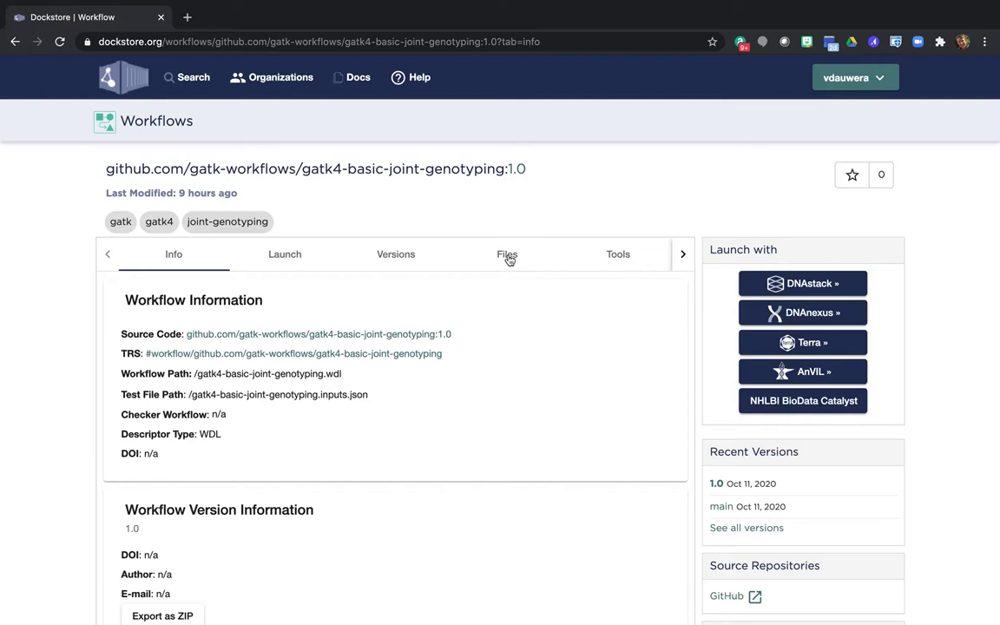
Step: Open the descriptor file gatk4-basic-joint-genotyping.wdl and examine its input definitions and RenameAndIndexFile call
{"action": "left_click", "coordinate": [508, 259]}
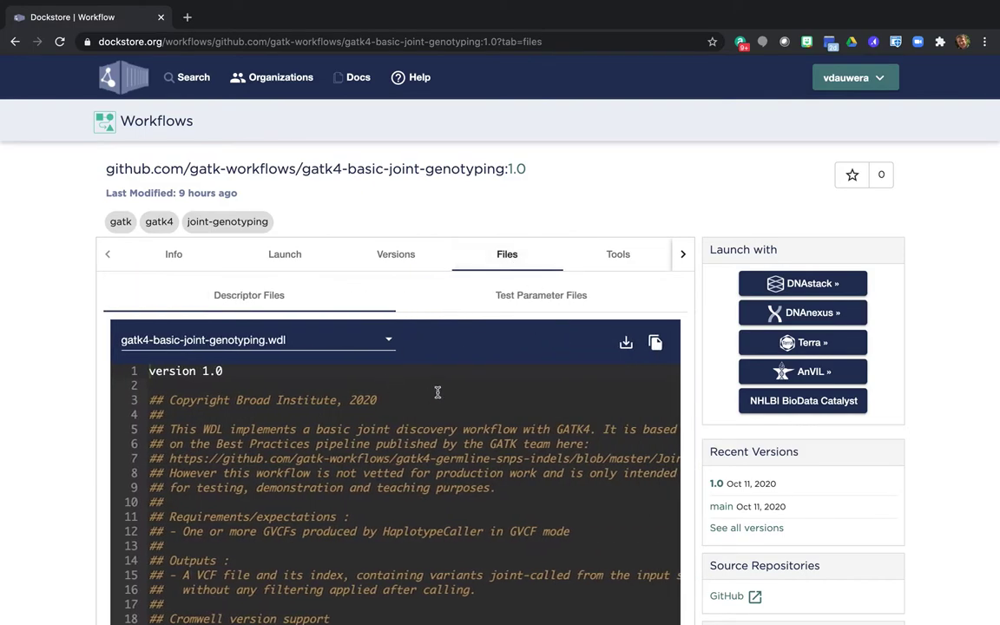
{"action": "scroll", "coordinate": [441, 390], "scroll_direction": "down", "scroll_amount": 10}
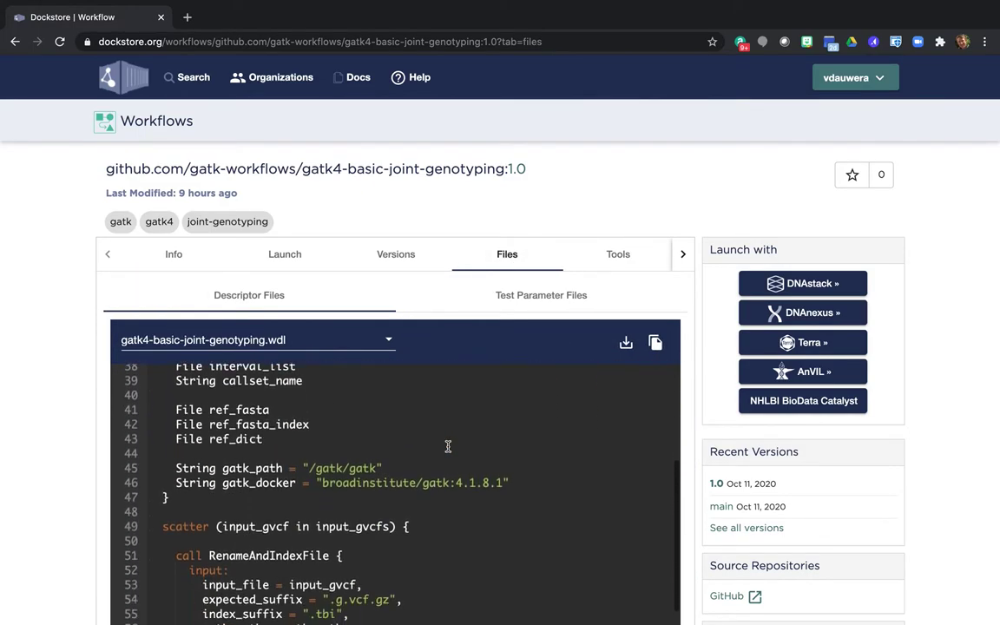
{"action": "scroll", "coordinate": [447, 446], "scroll_direction": "down", "scroll_amount": 2}
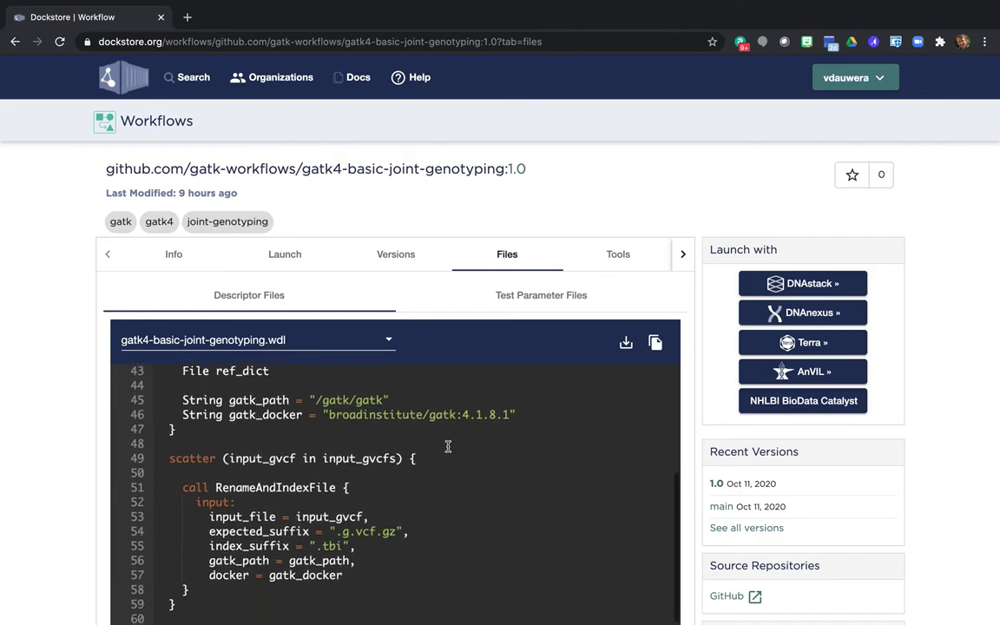
{"action": "scroll", "coordinate": [448, 447], "scroll_direction": "down", "scroll_amount": 1}
{"action": "scroll", "coordinate": [448, 446], "scroll_direction": "up", "scroll_amount": 3}
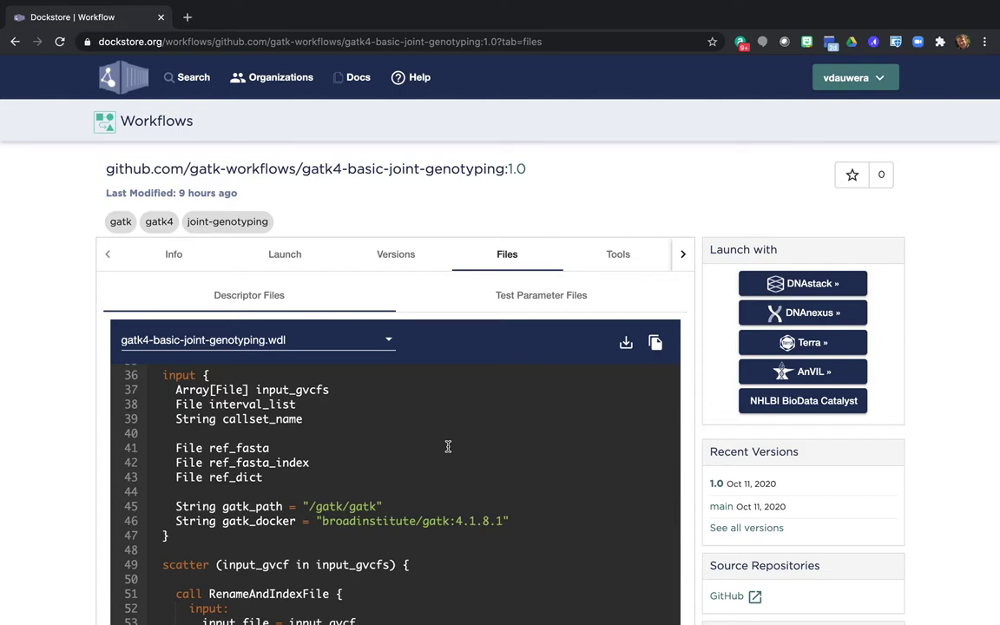
{"action": "scroll", "coordinate": [448, 446], "scroll_direction": "up", "scroll_amount": 4}
Step: Display the workflow's DAG and examine how its pipeline tasks are connected
{"action": "left_click", "coordinate": [685, 259]}
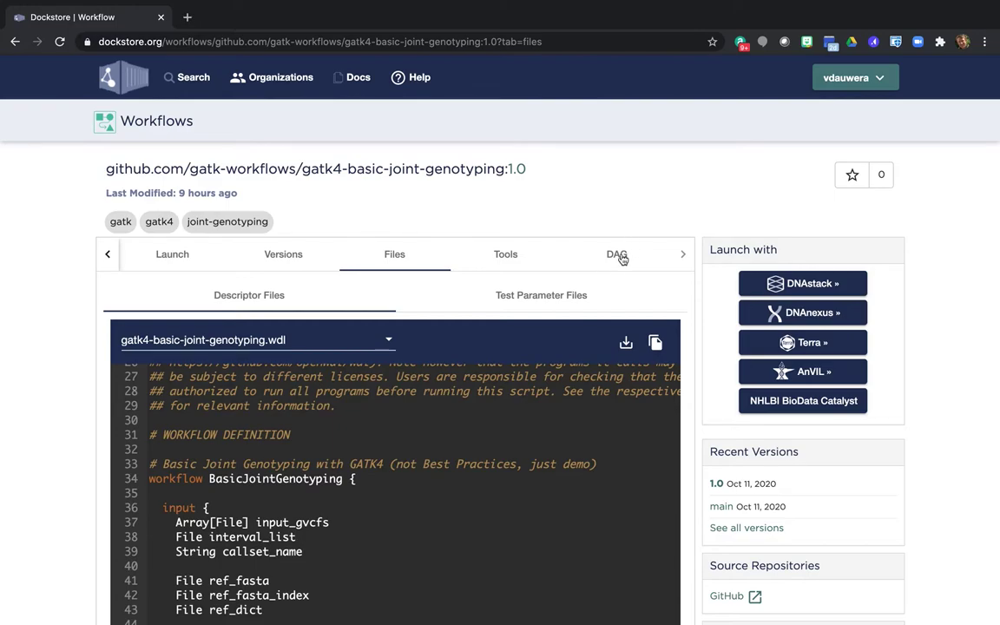
{"action": "left_click", "coordinate": [618, 256]}
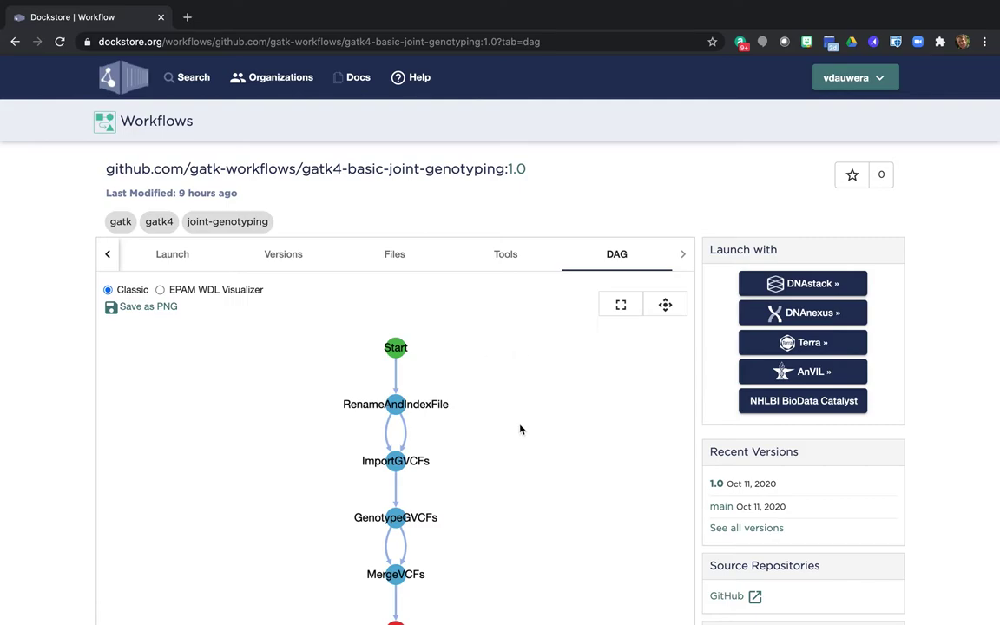
{"action": "scroll", "coordinate": [664, 458], "scroll_direction": "down", "scroll_amount": 1}
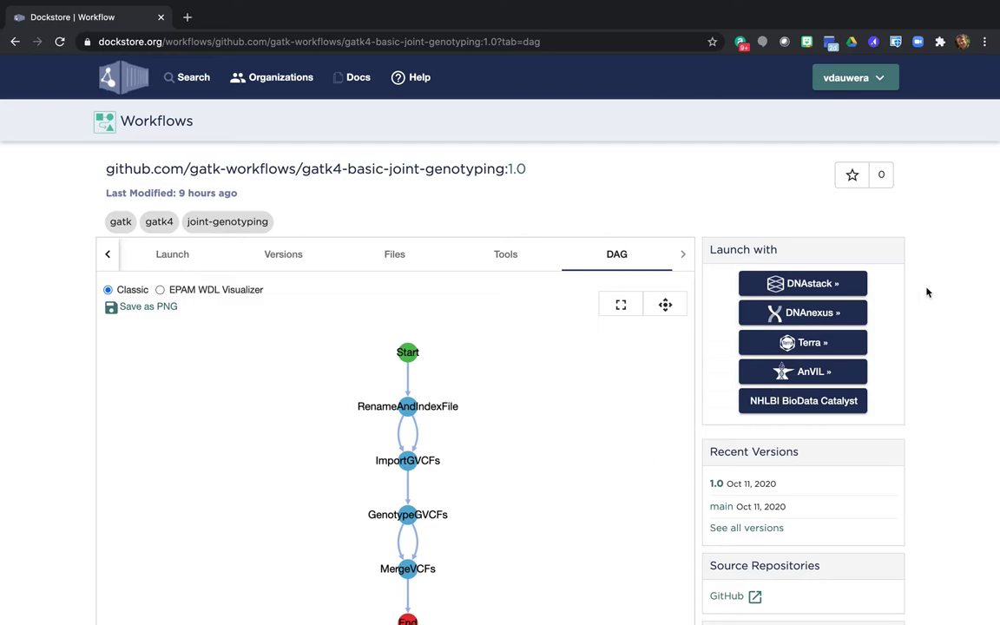
{"action": "scroll", "coordinate": [956, 234], "scroll_direction": "up", "scroll_amount": 1}
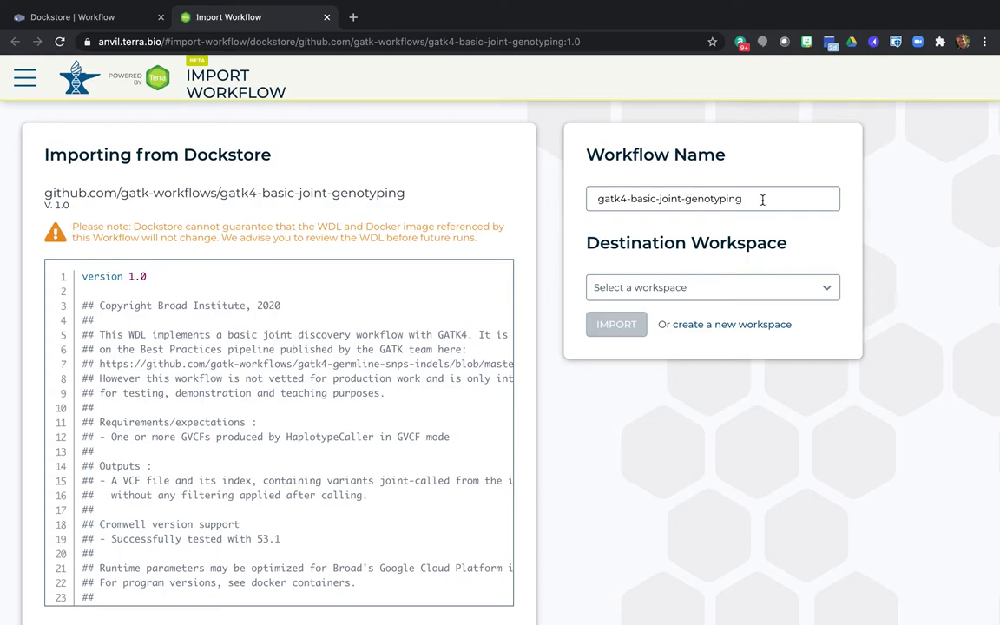
Step: Import the gatk4-basic-joint-genotyping workflow under its default name into the gvda-ashg-2020 workspace
{"action": "left_click_drag", "start_coordinate": [763, 200], "coordinate": [627, 188]}
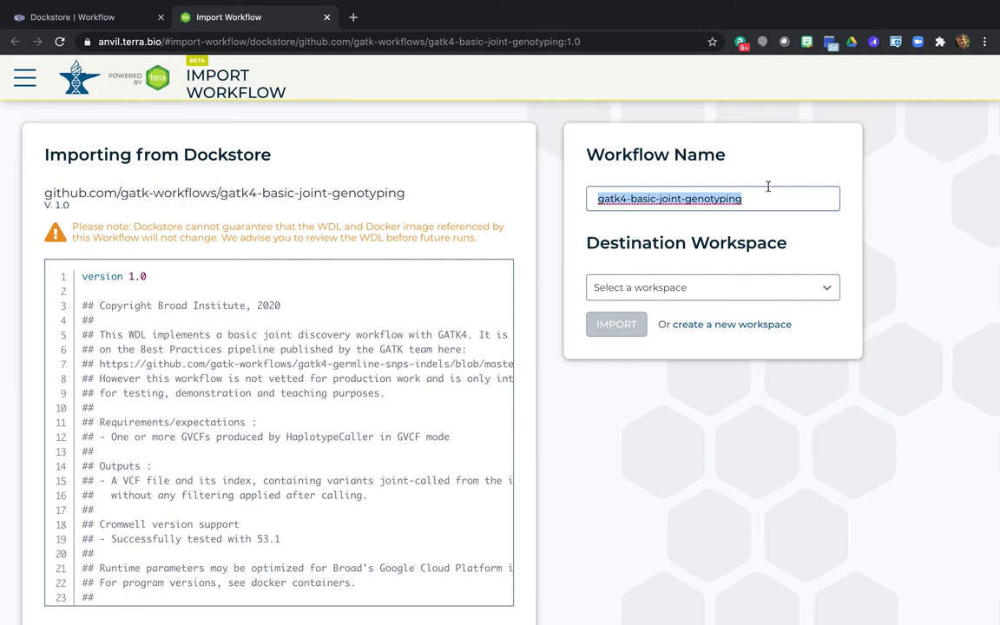
{"action": "left_click", "coordinate": [766, 213]}
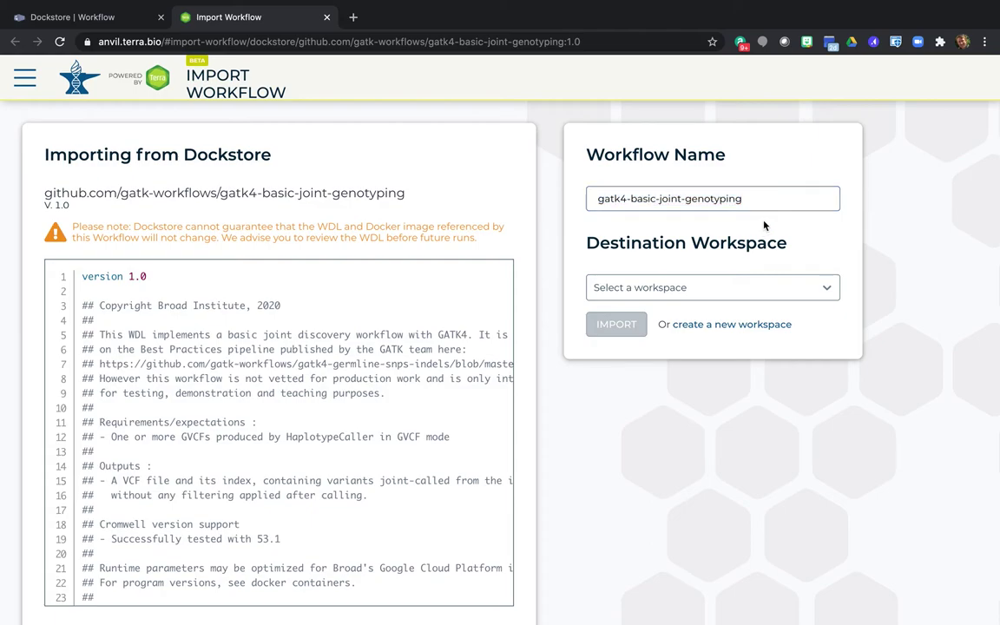
{"action": "left_click", "coordinate": [693, 290]}
{"action": "type", "text": "ashg"}
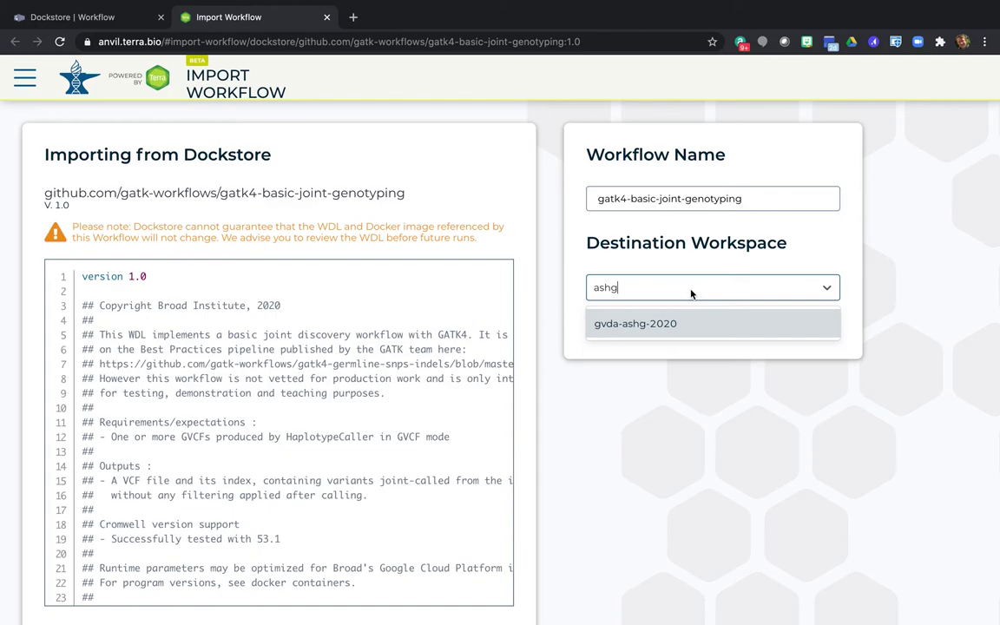
{"action": "left_click", "coordinate": [655, 323]}
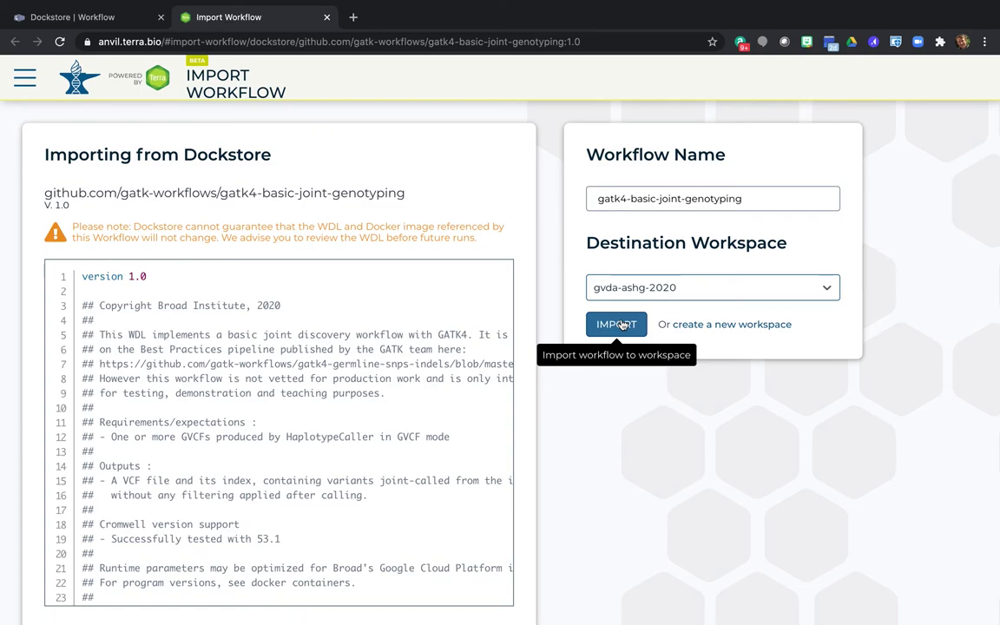
{"action": "left_click", "coordinate": [621, 327]}
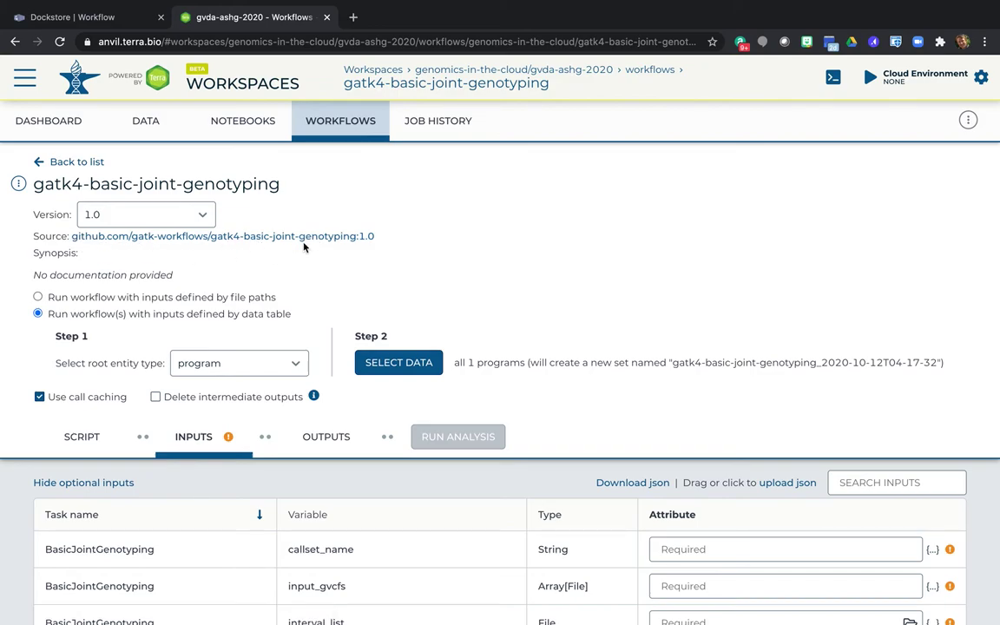
Step: Check which versions of the imported workflow are available, leaving the version selection unchanged
{"action": "left_click", "coordinate": [205, 214]}
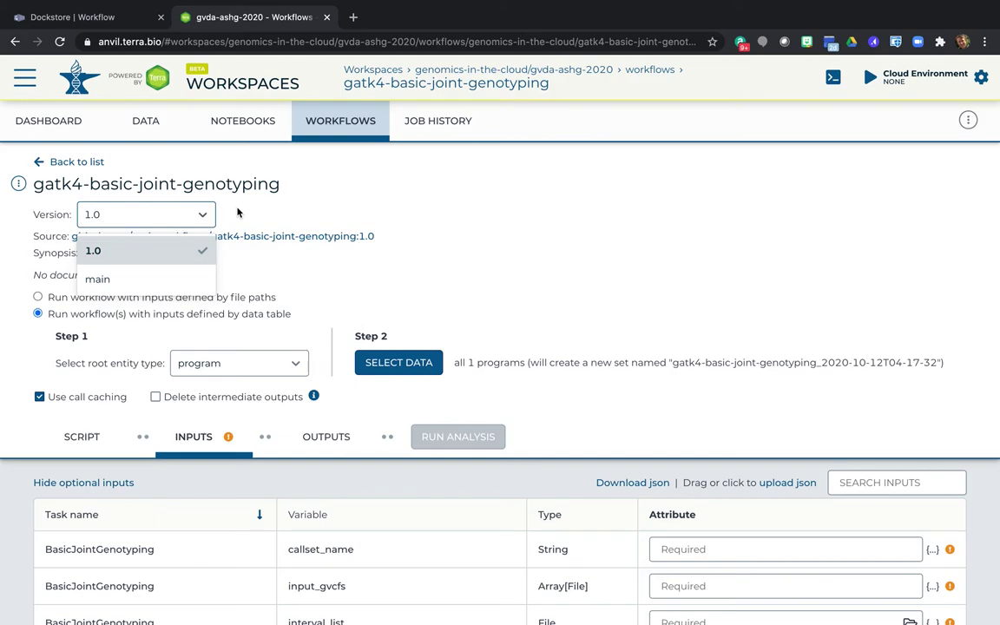
{"action": "left_click", "coordinate": [237, 213]}
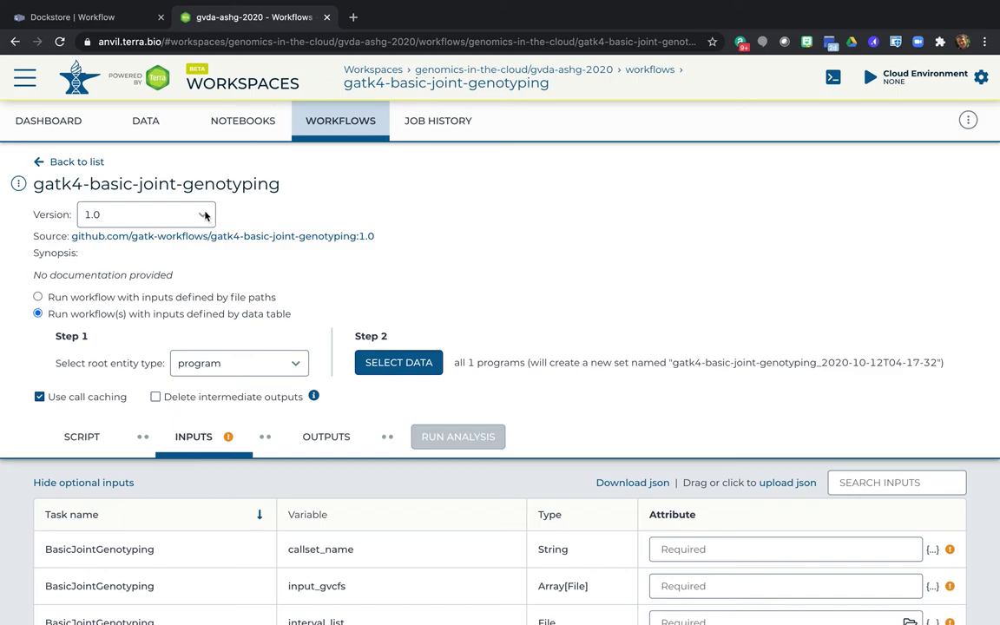
{"action": "left_click", "coordinate": [205, 212]}
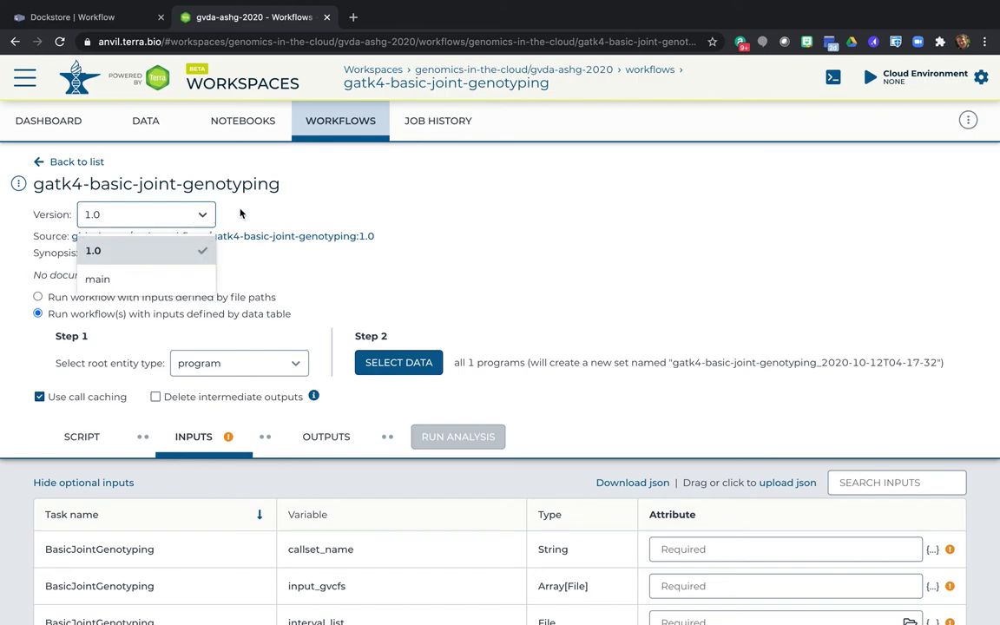
{"action": "left_click", "coordinate": [208, 214]}
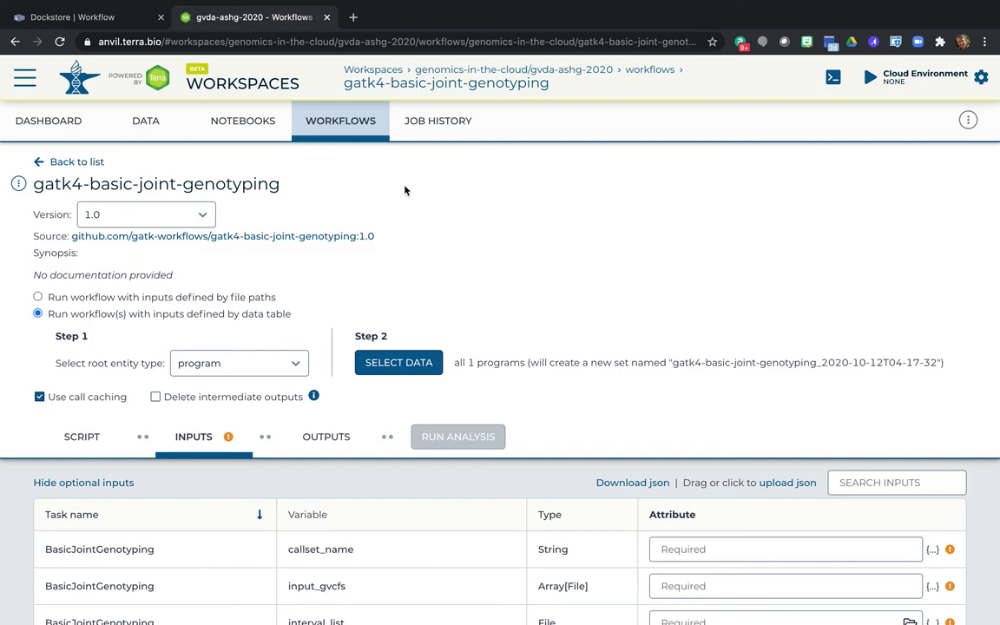
Step: Examine the workflow's run options and its table of input variables, types and attributes
{"action": "scroll", "coordinate": [529, 238], "scroll_direction": "down", "scroll_amount": 1}
{"action": "scroll", "coordinate": [528, 238], "scroll_direction": "up", "scroll_amount": 1}
{"action": "scroll", "coordinate": [528, 239], "scroll_direction": "down", "scroll_amount": 1}
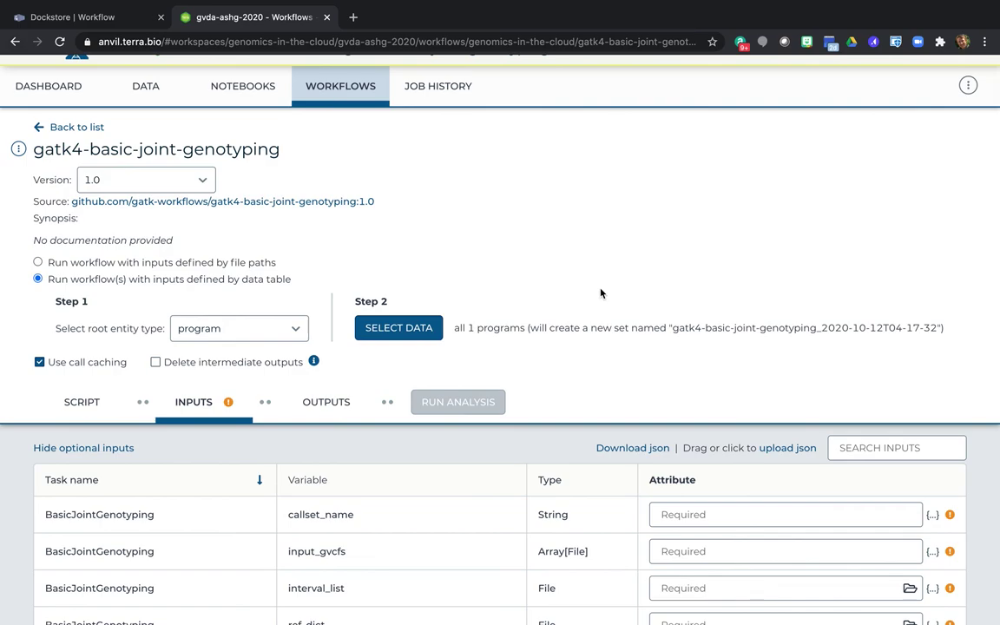
{"action": "scroll", "coordinate": [634, 258], "scroll_direction": "down", "scroll_amount": 3}
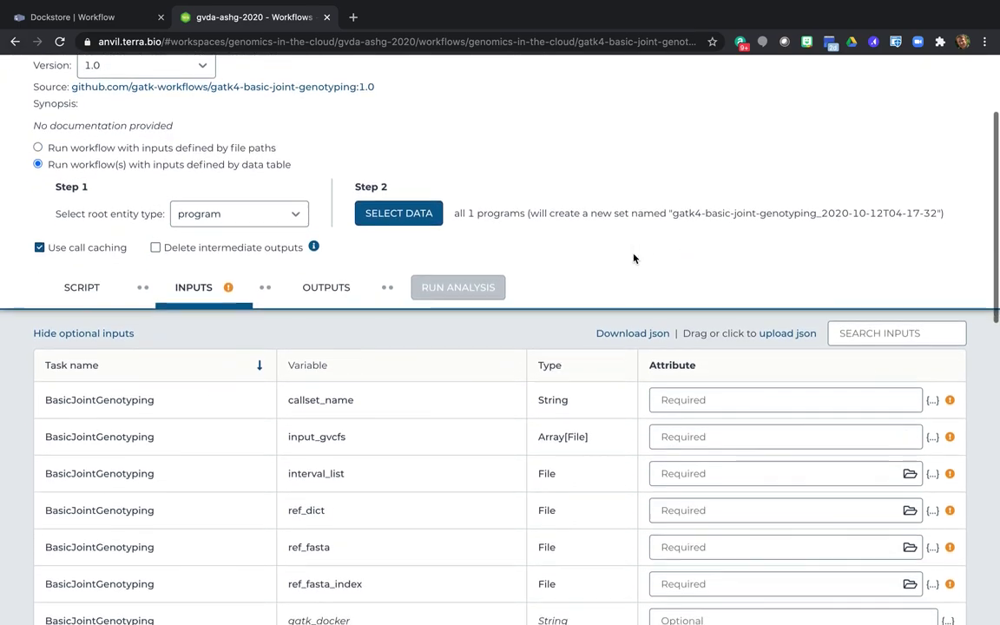